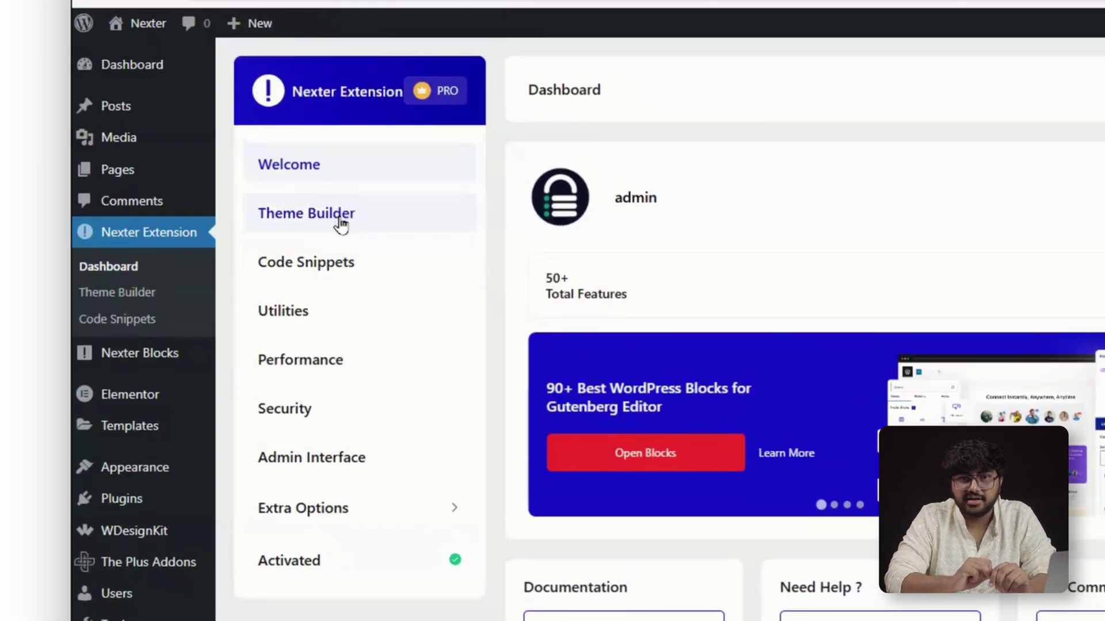
# In the Theme Builder list, turn 404 Header on and turn Header2 and Importing from style off
pyautogui.click(339, 221)
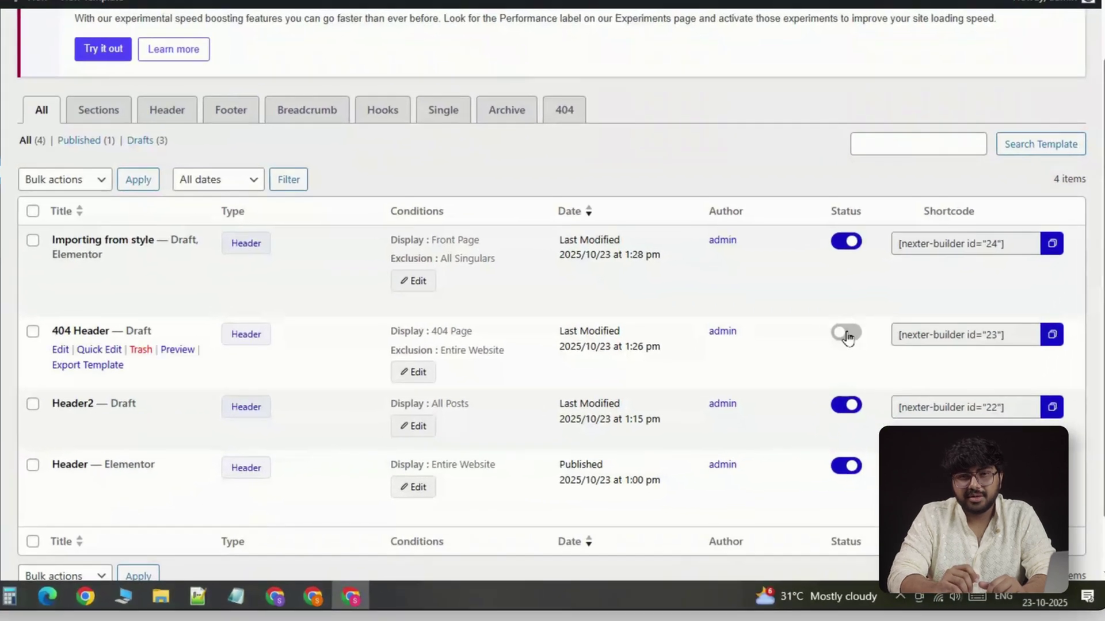
pyautogui.click(846, 334)
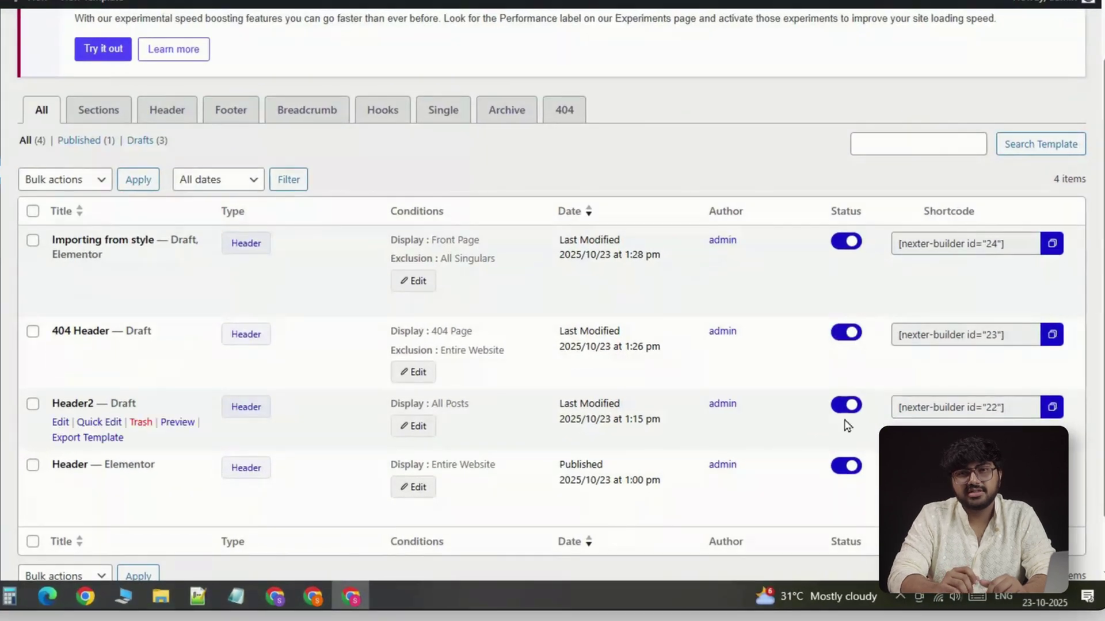
pyautogui.click(844, 406)
pyautogui.click(847, 243)
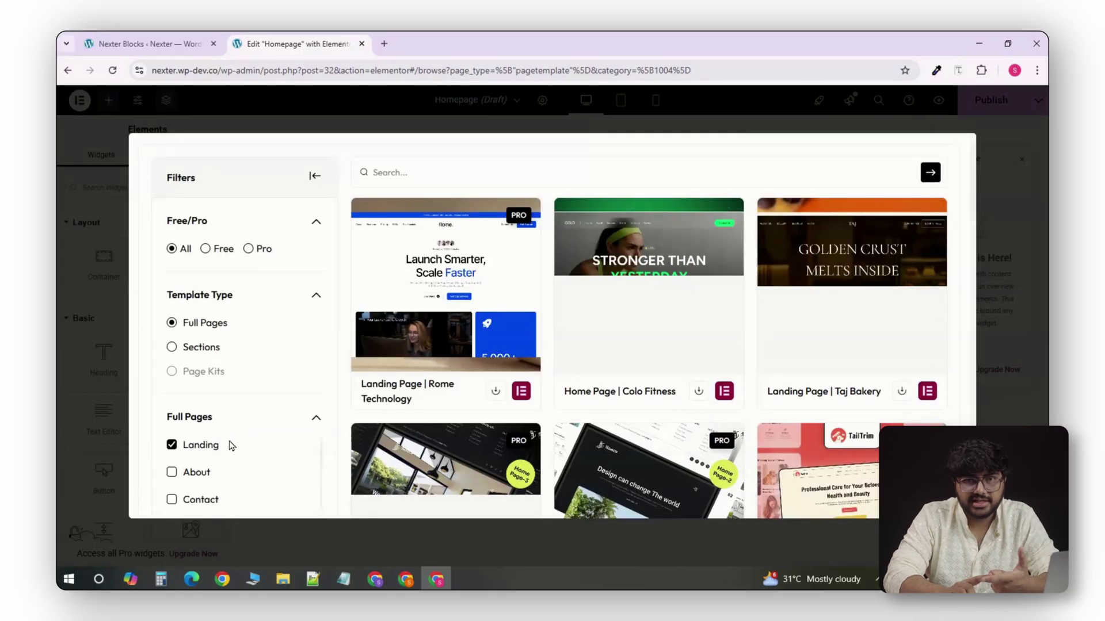
# Import the Home Page | Colo Fitness template and scroll through the resulting fitness layout
pyautogui.click(637, 298)
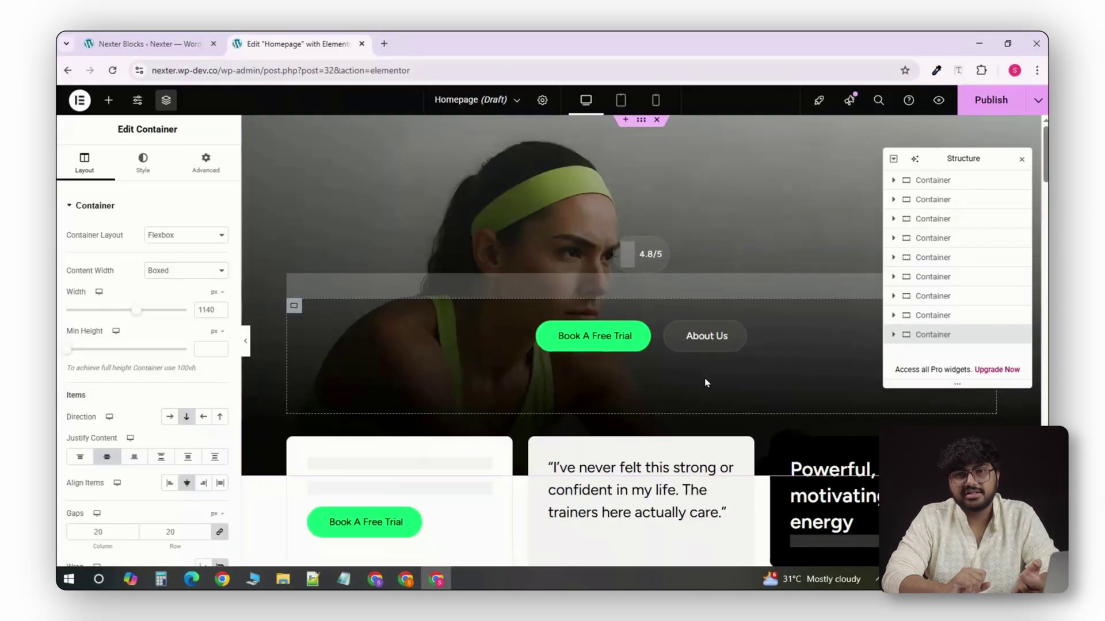
pyautogui.scroll(-10, 705, 383)
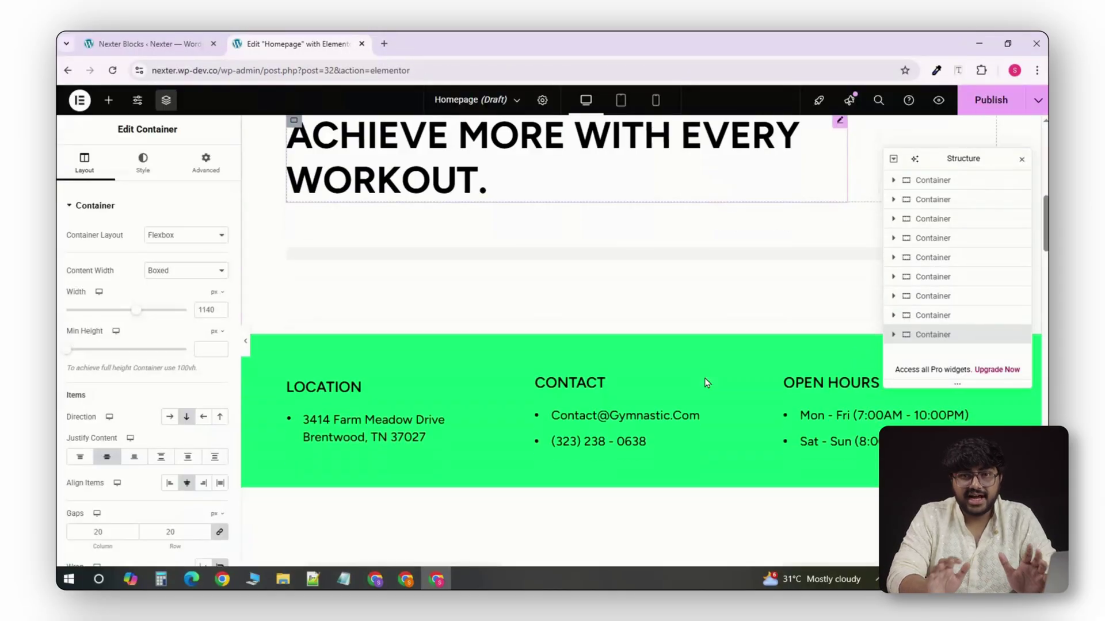
pyautogui.scroll(-15, 706, 383)
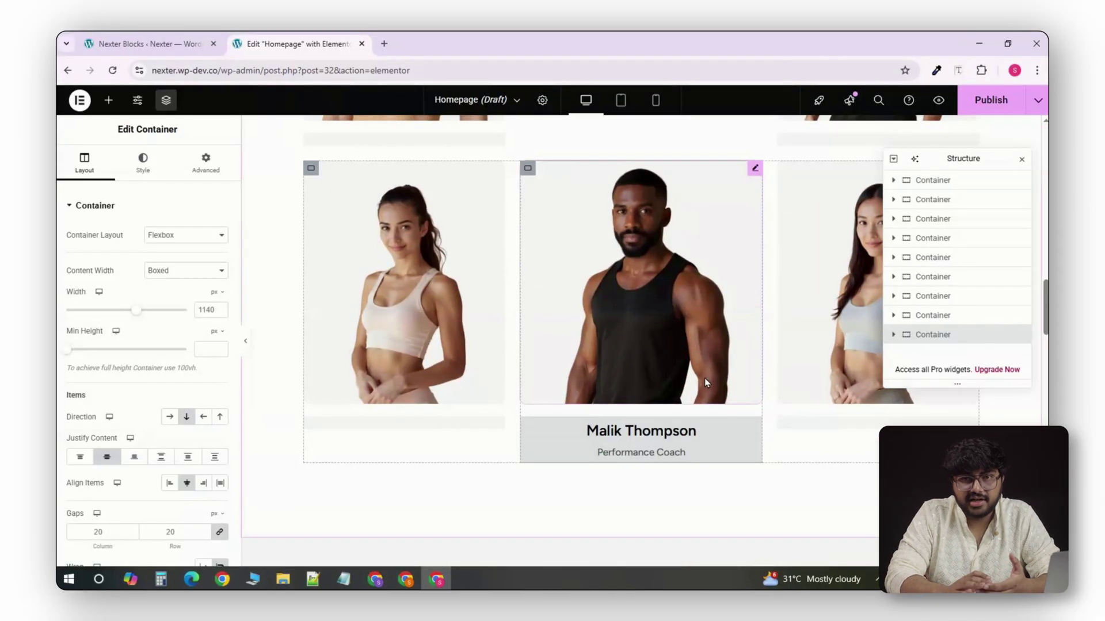
pyautogui.scroll(-3, 705, 382)
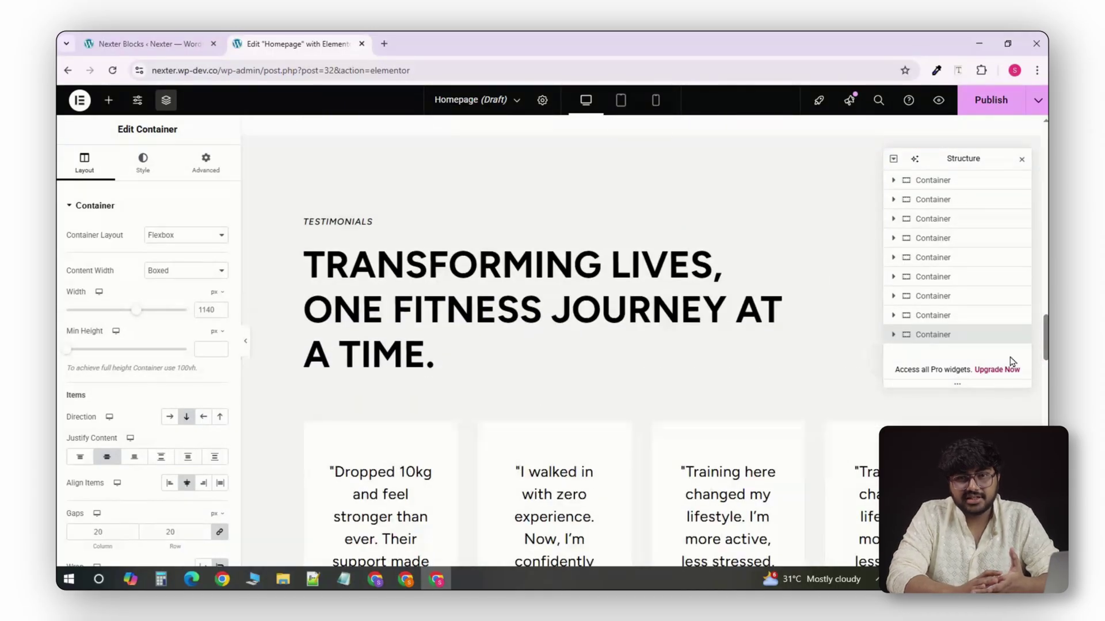
pyautogui.scroll(-10, 1010, 357)
pyautogui.scroll(-5, 641, 340)
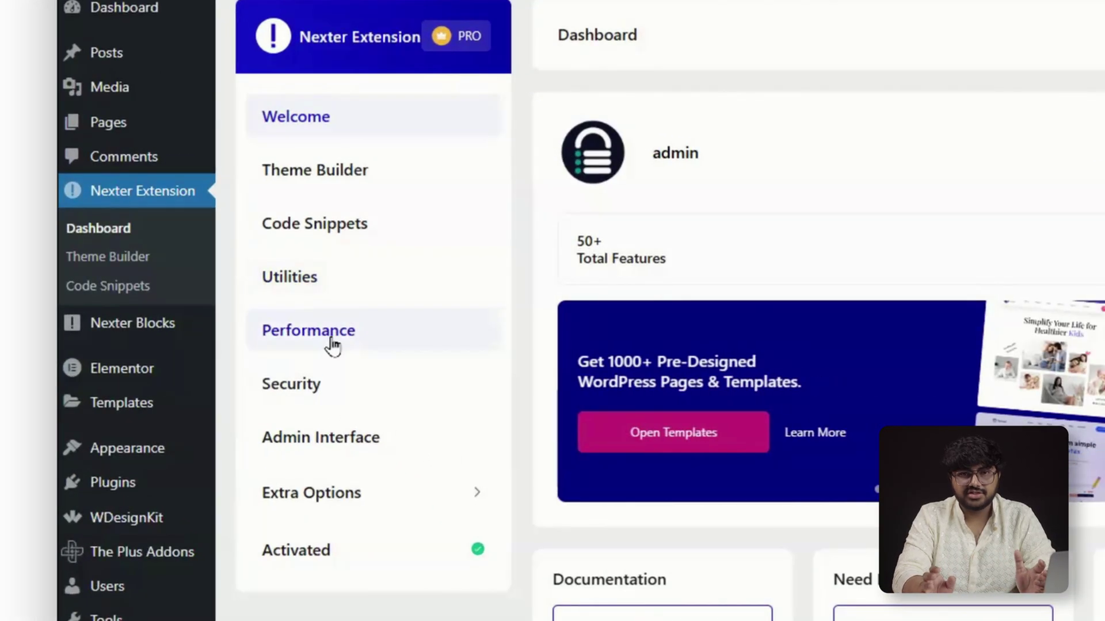
# Under Security, set the Custom Login URL admin path to /my-dashboard and save it
pyautogui.click(341, 391)
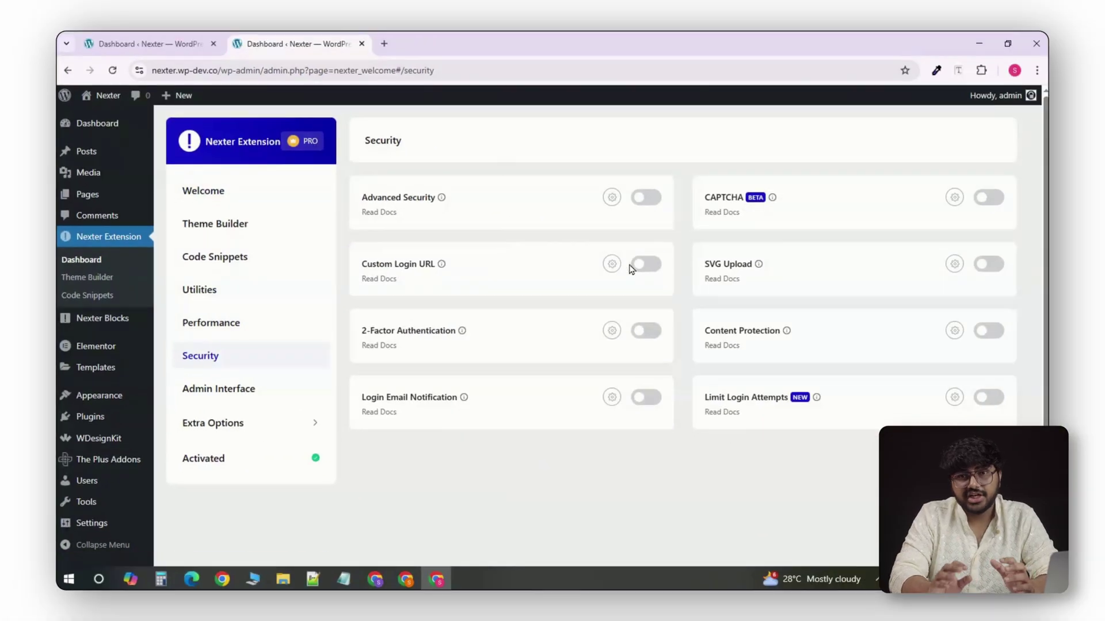
pyautogui.click(613, 265)
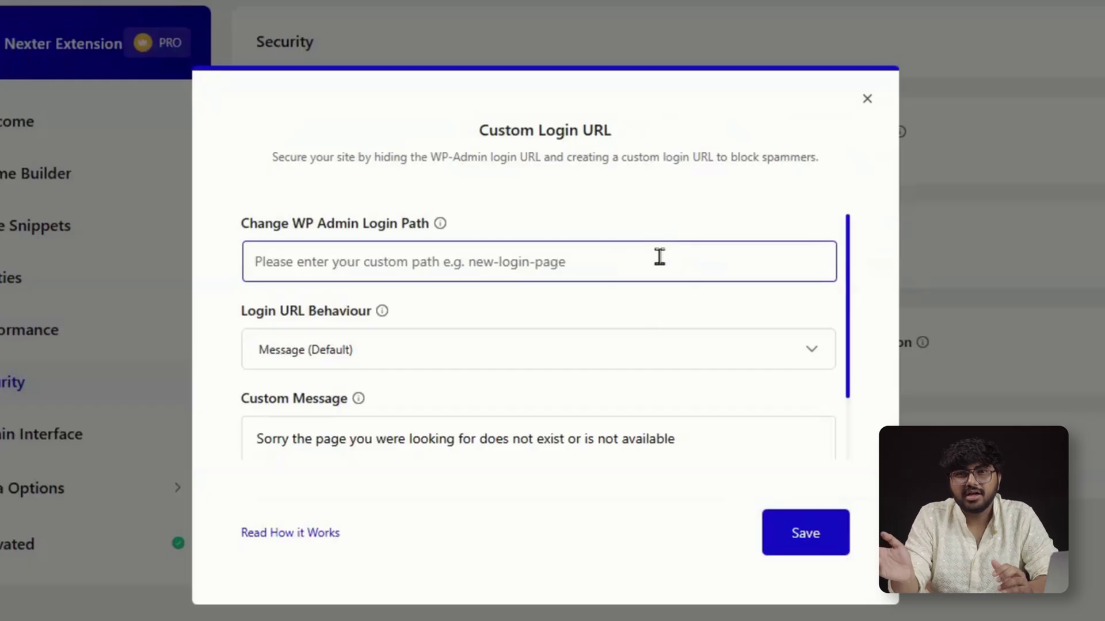
pyautogui.click(659, 257)
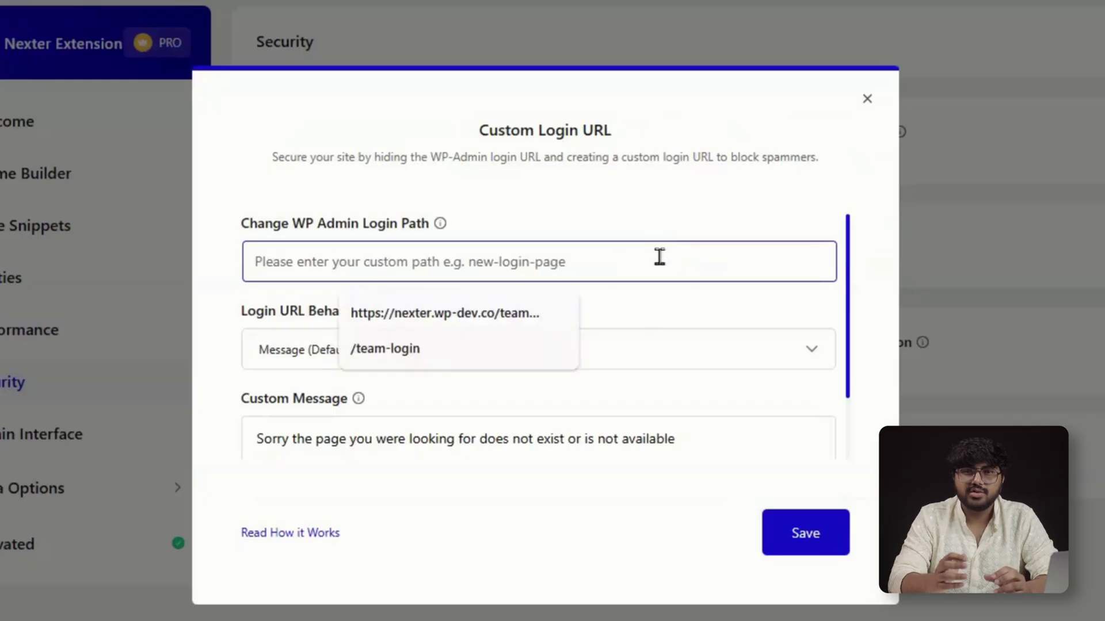
pyautogui.write('/my-dashboard')
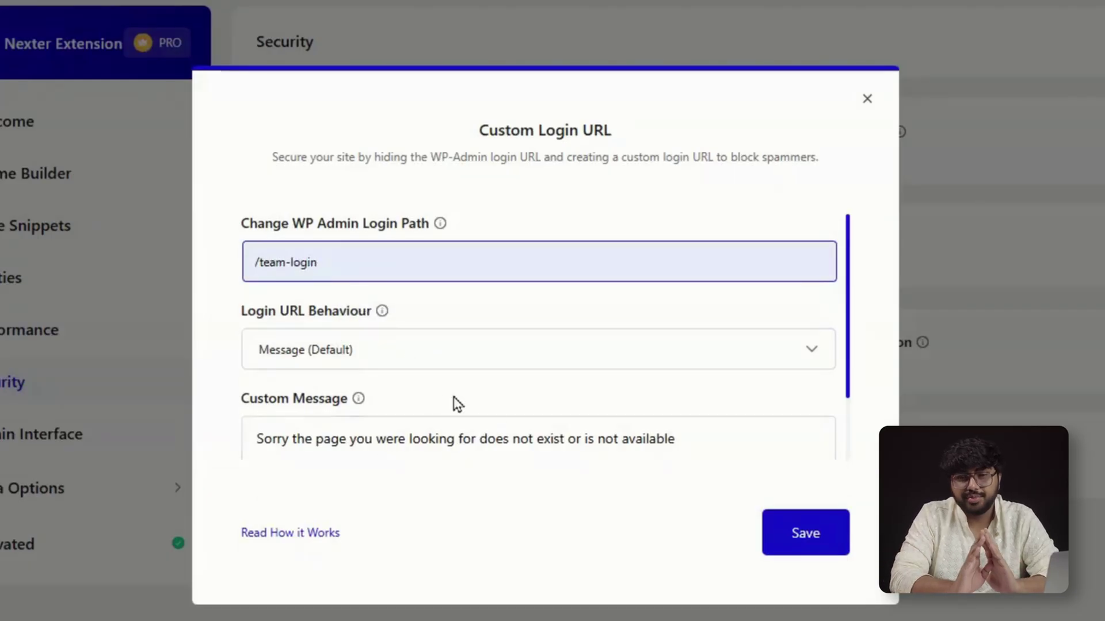
pyautogui.click(782, 541)
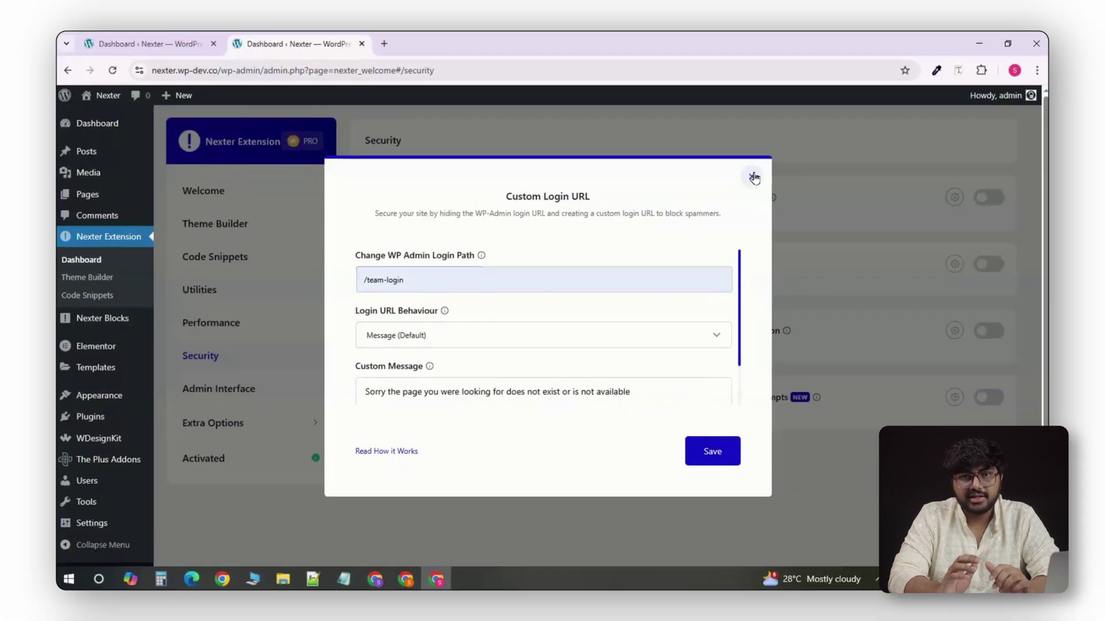
pyautogui.click(753, 179)
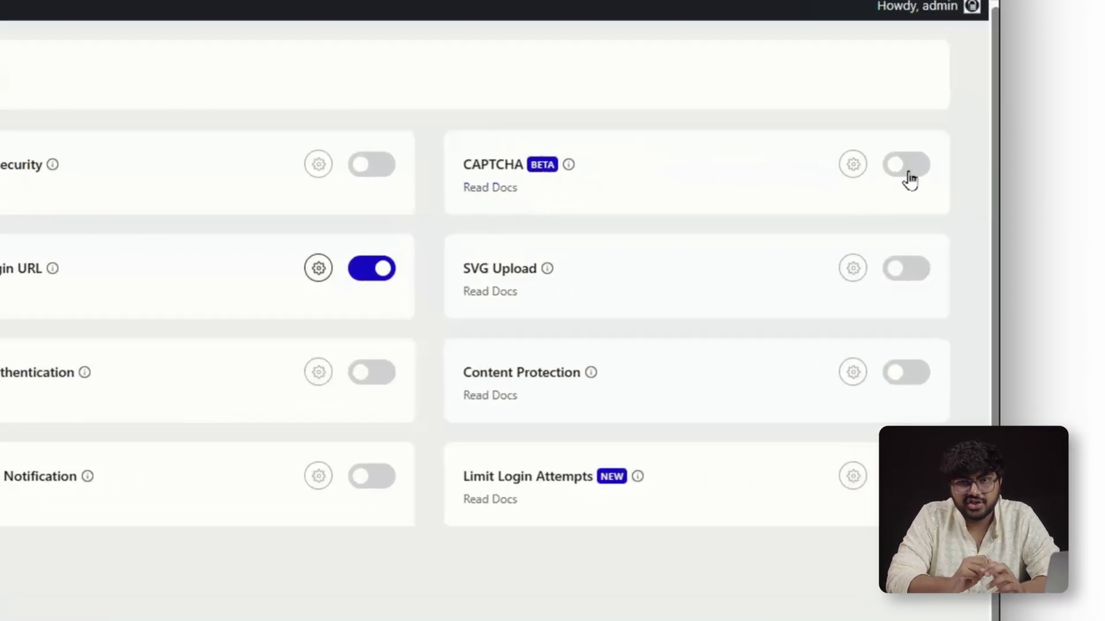
# Switch CAPTCHA on, check its Secret Key field, then bring up 2-Factor Authentication settings
pyautogui.click(989, 200)
pyautogui.click(862, 172)
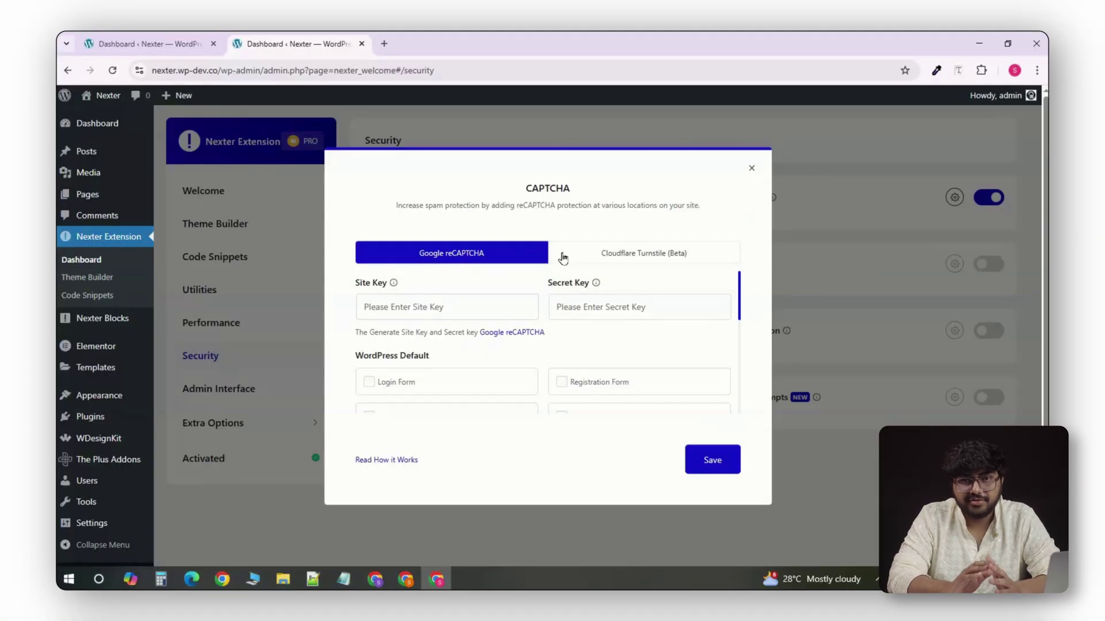
pyautogui.click(573, 307)
pyautogui.press('Escape')
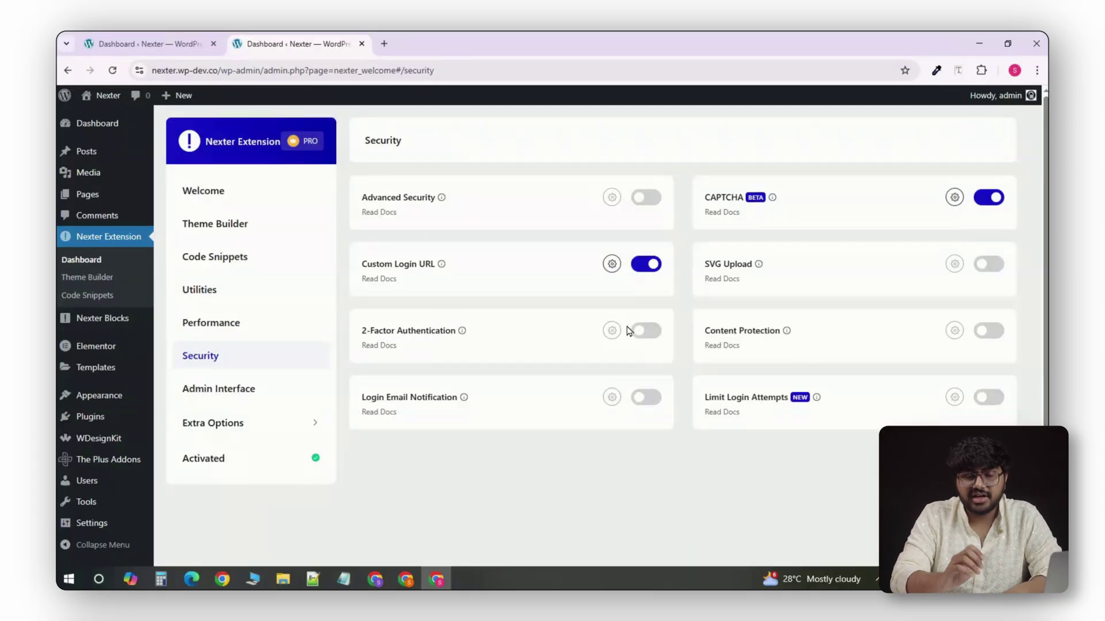
pyautogui.click(612, 331)
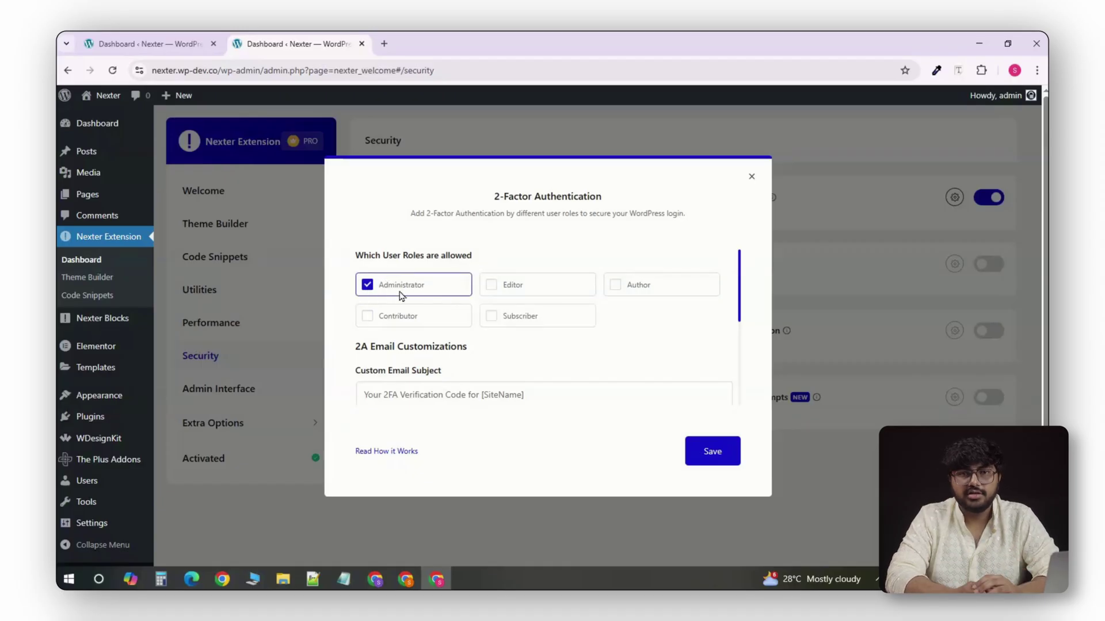
# Review the 2FA options, then save login email notifications for the Administrator role
pyautogui.click(379, 393)
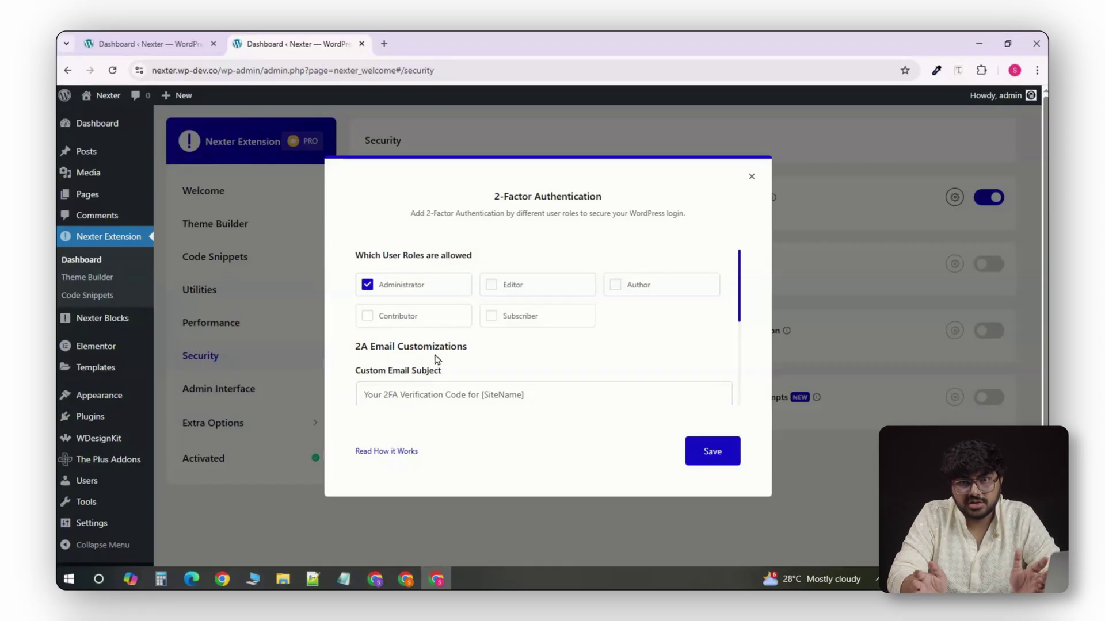
pyautogui.scroll(-2, 435, 360)
pyautogui.scroll(1, 437, 360)
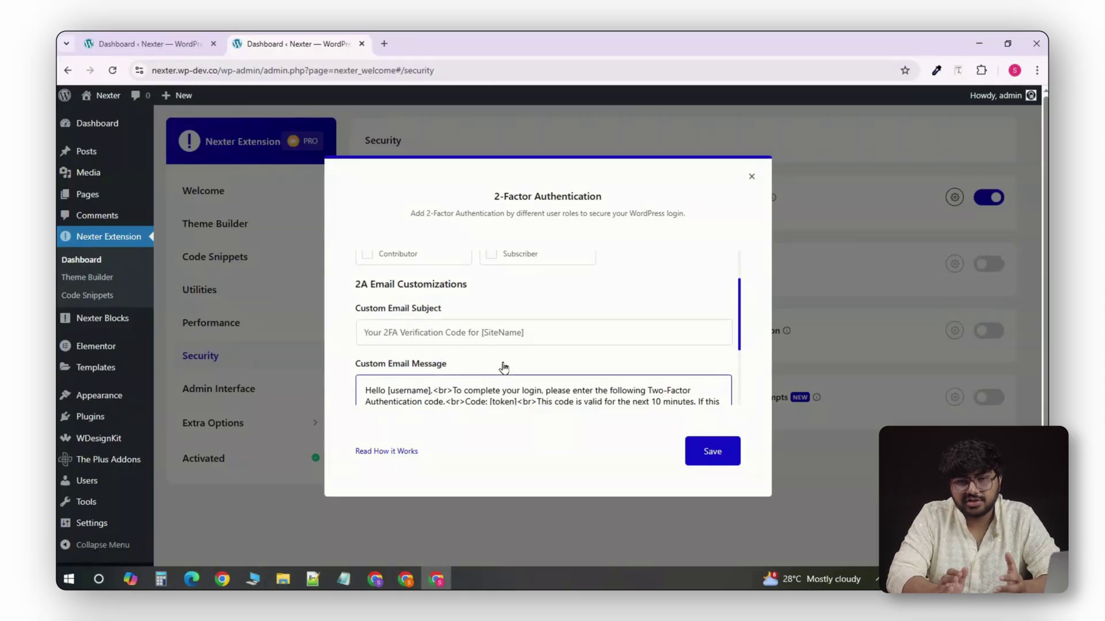
pyautogui.scroll(-3, 518, 362)
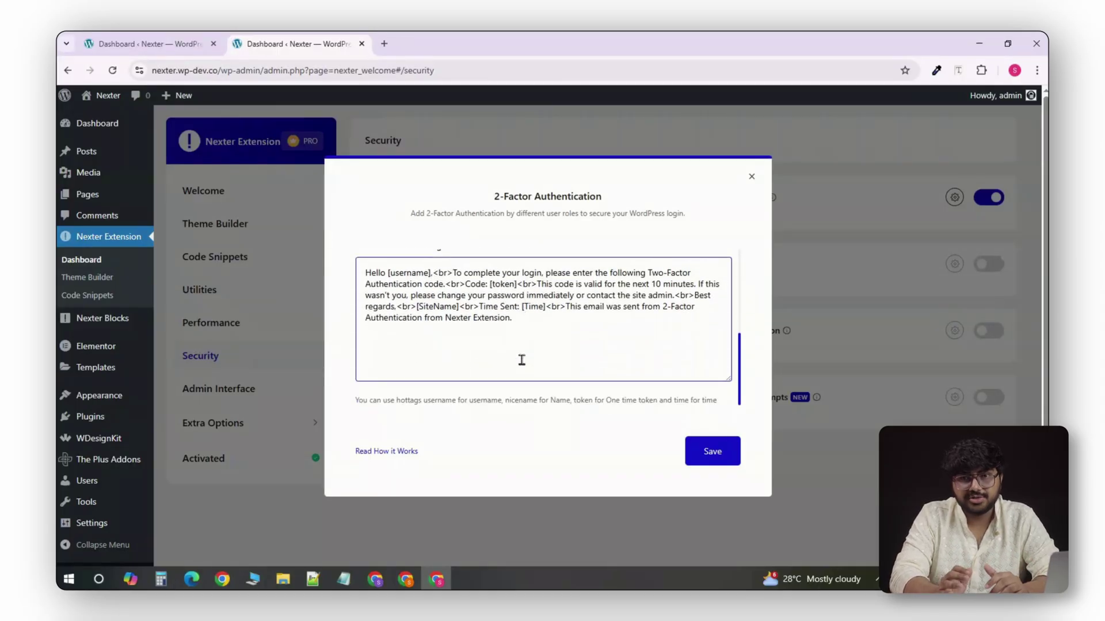
pyautogui.scroll(5, 521, 359)
pyautogui.press('Escape')
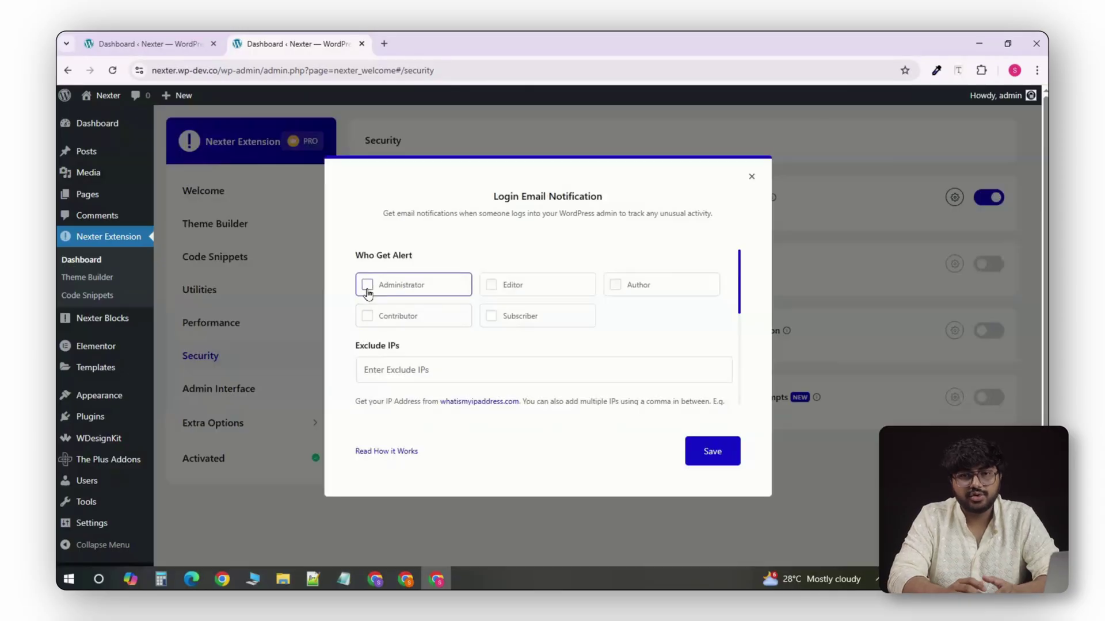
pyautogui.click(702, 468)
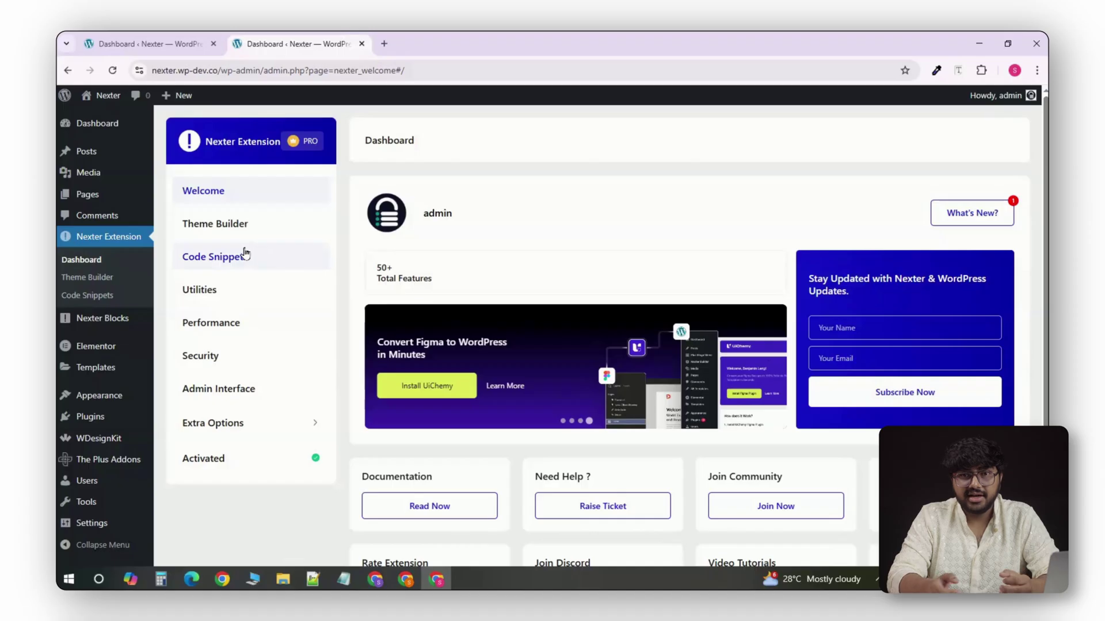
# In Utilities, enable Duplicate Post with its '-copy' postfix and go to the Regenerate Thumbnails settings
pyautogui.click(233, 292)
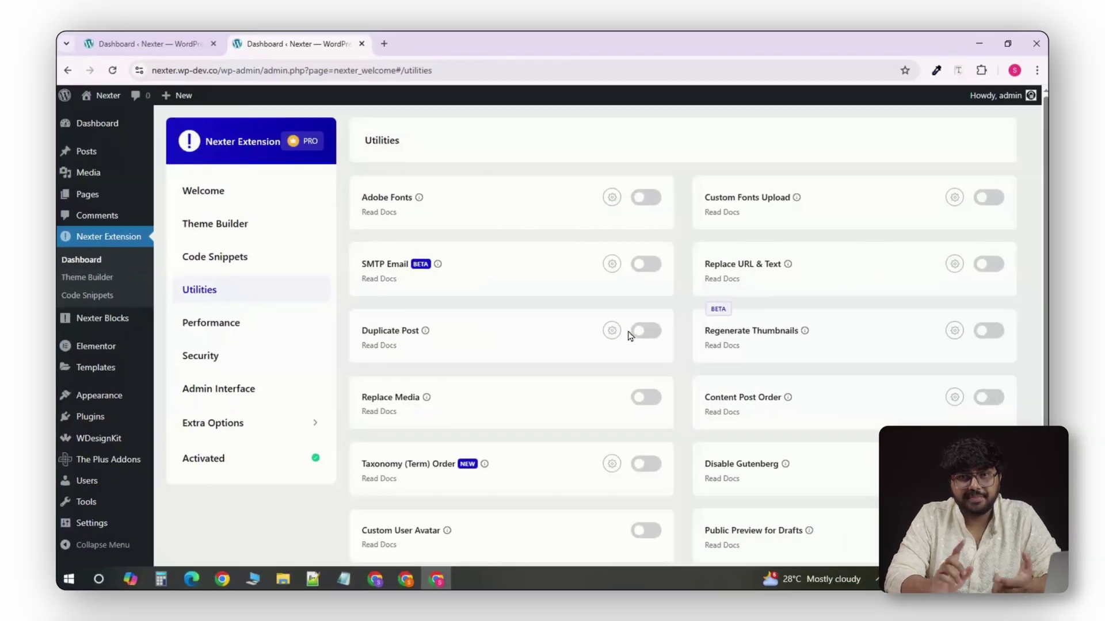
pyautogui.click(958, 345)
pyautogui.click(919, 345)
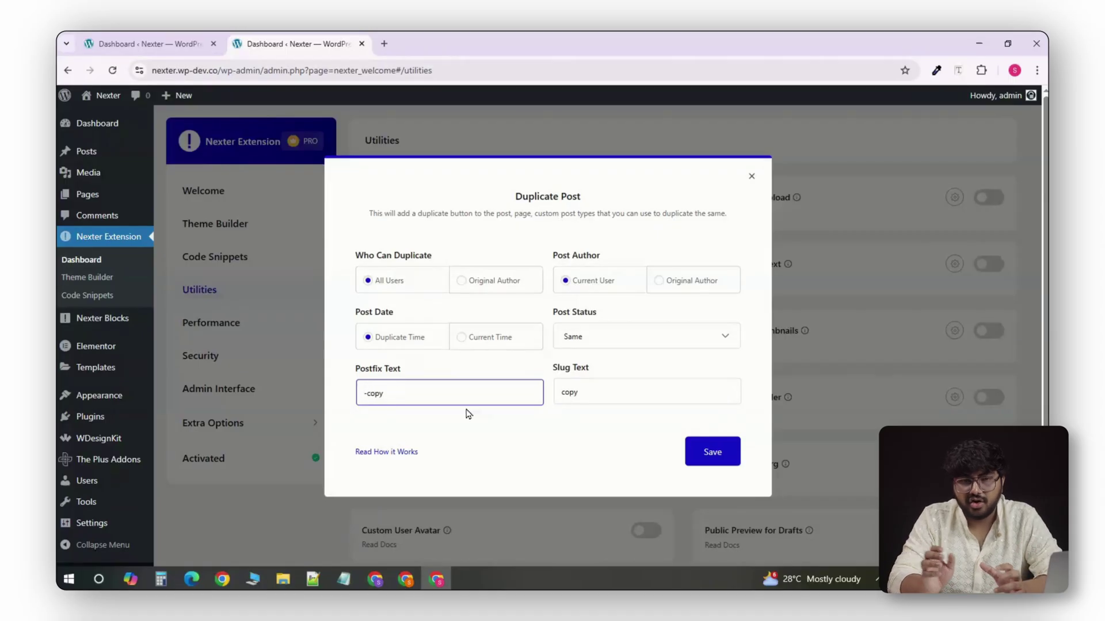
pyautogui.moveTo(384, 394); pyautogui.dragTo(354, 398)
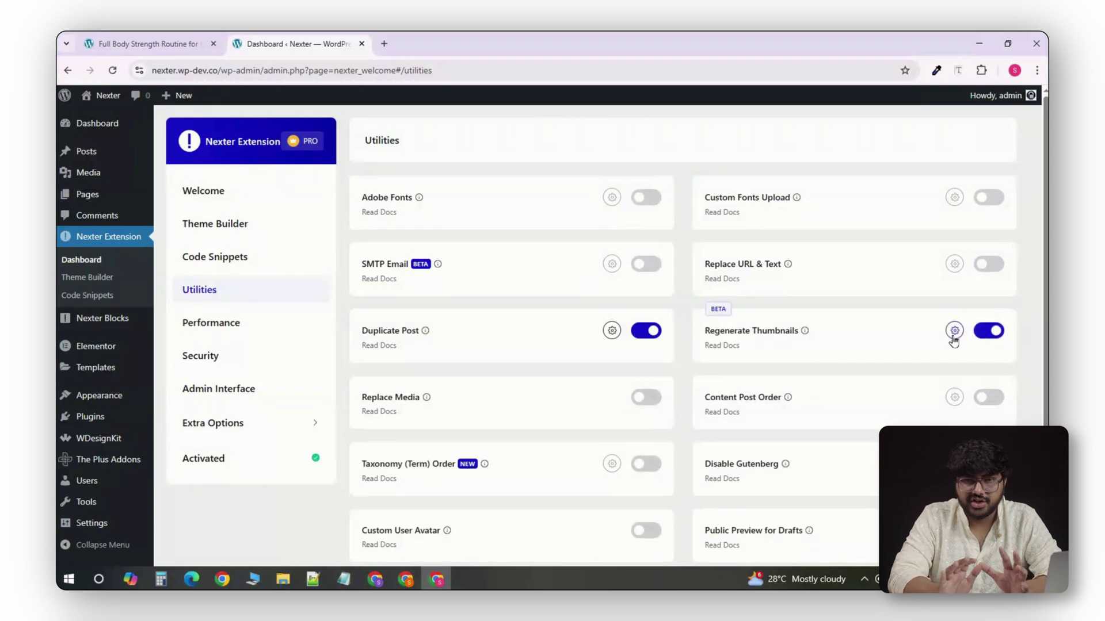
pyautogui.click(954, 331)
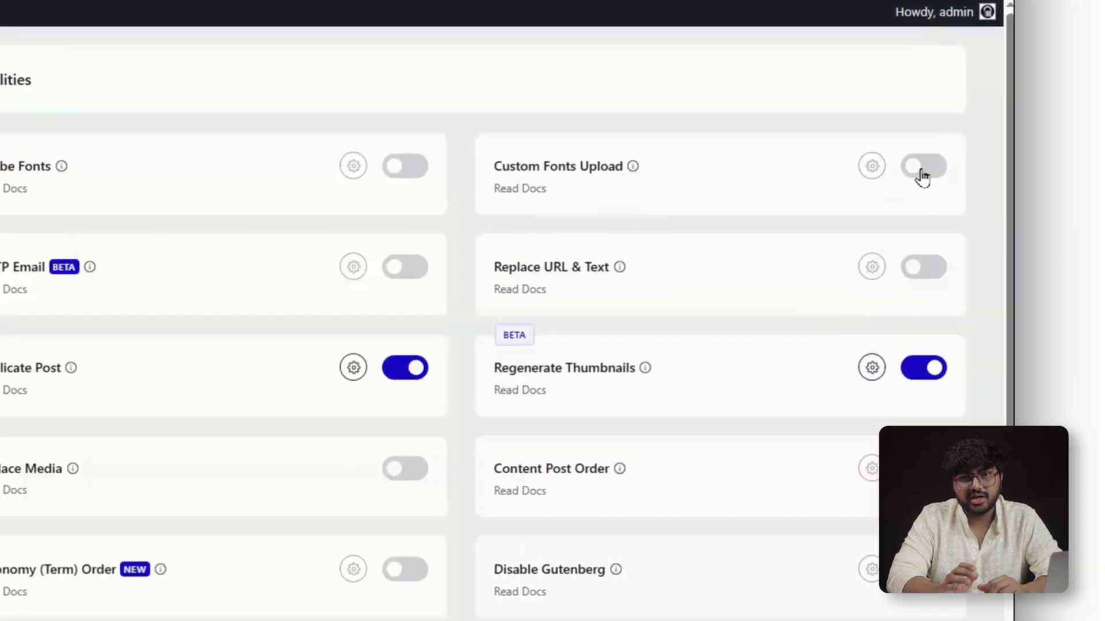
# Enable Custom Fonts Upload with AutumnFlowers-9YVZK.otf as a simple font named 'Autu', and enable Adobe Fonts
pyautogui.click(987, 199)
pyautogui.click(848, 157)
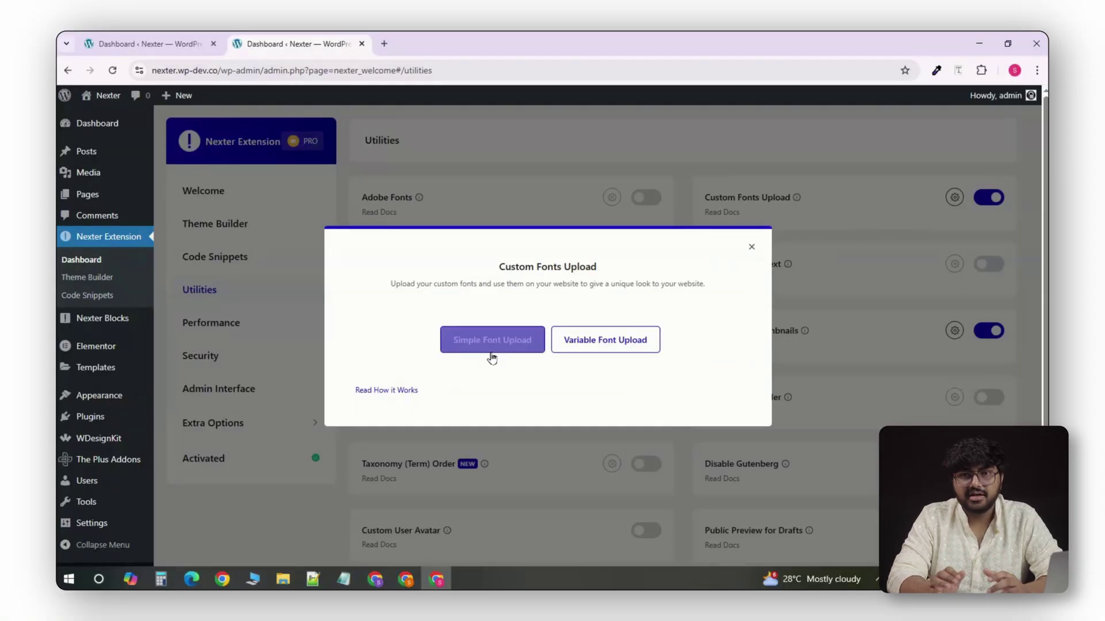
pyautogui.click(74, 410)
pyautogui.click(413, 311)
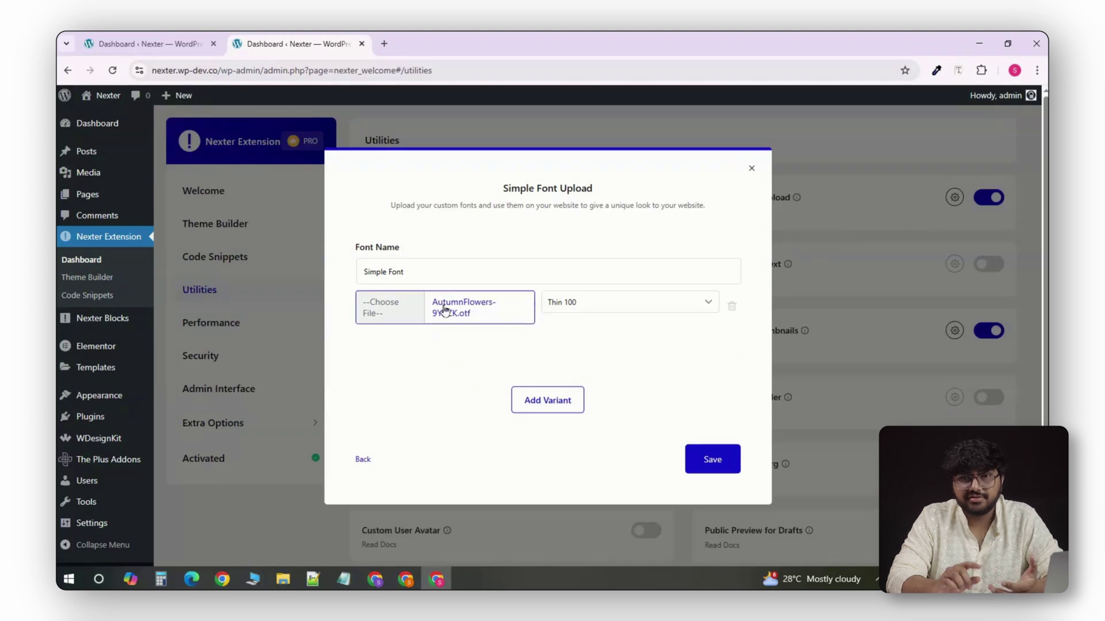
pyautogui.hotkey('shift', 'Tab')
pyautogui.write('Autu')
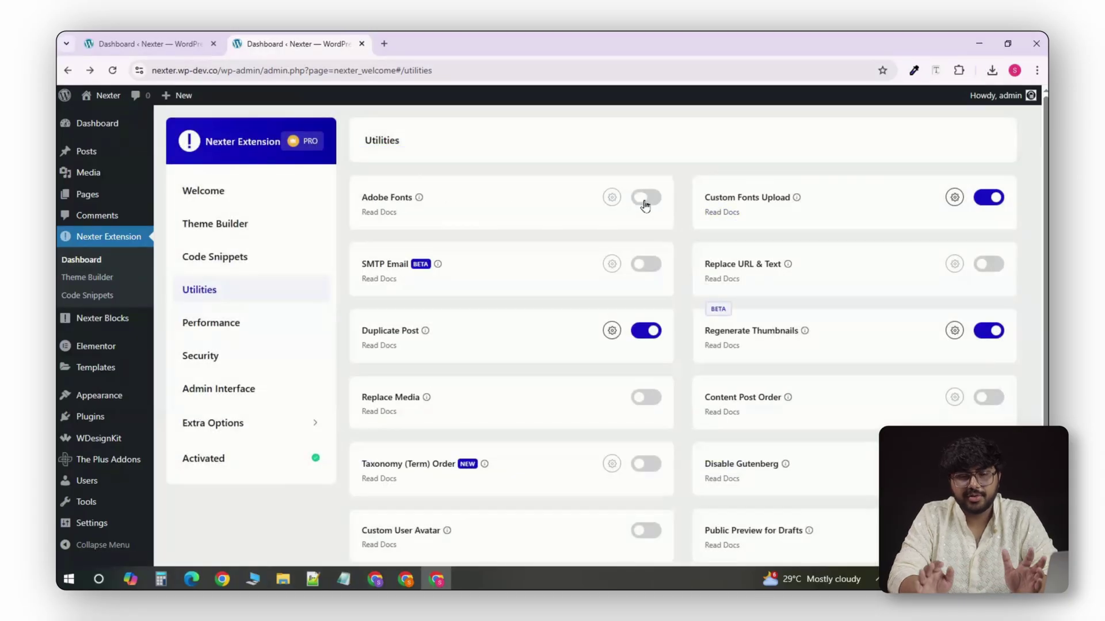
pyautogui.click(646, 201)
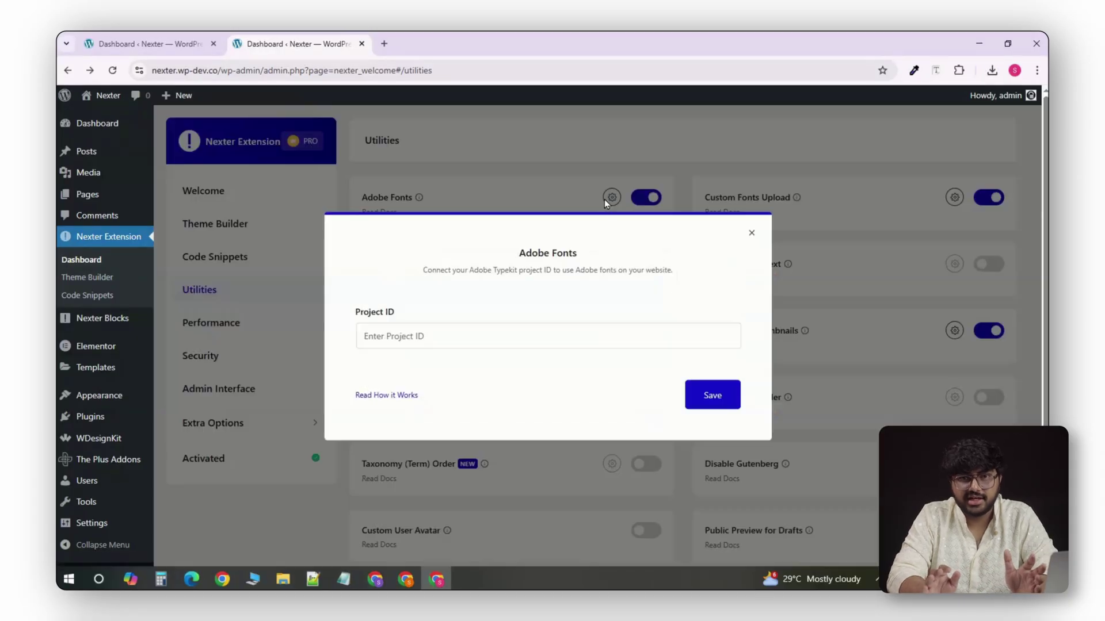
pyautogui.click(750, 235)
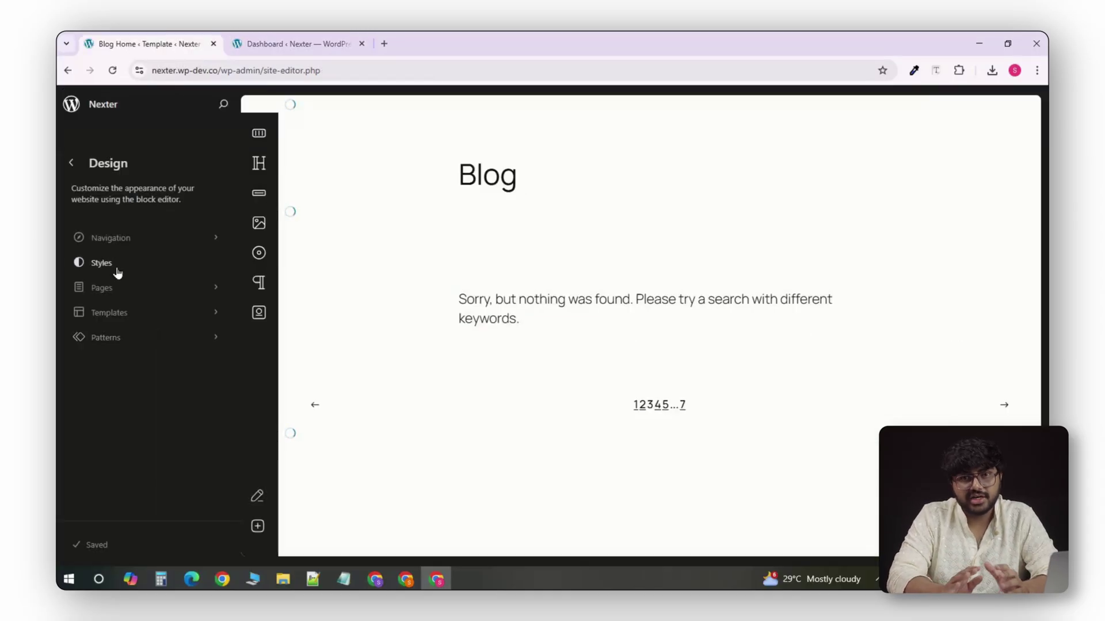
# Browse the Site Editor's Styles panels for Typography, Colors and Layout
pyautogui.click(116, 266)
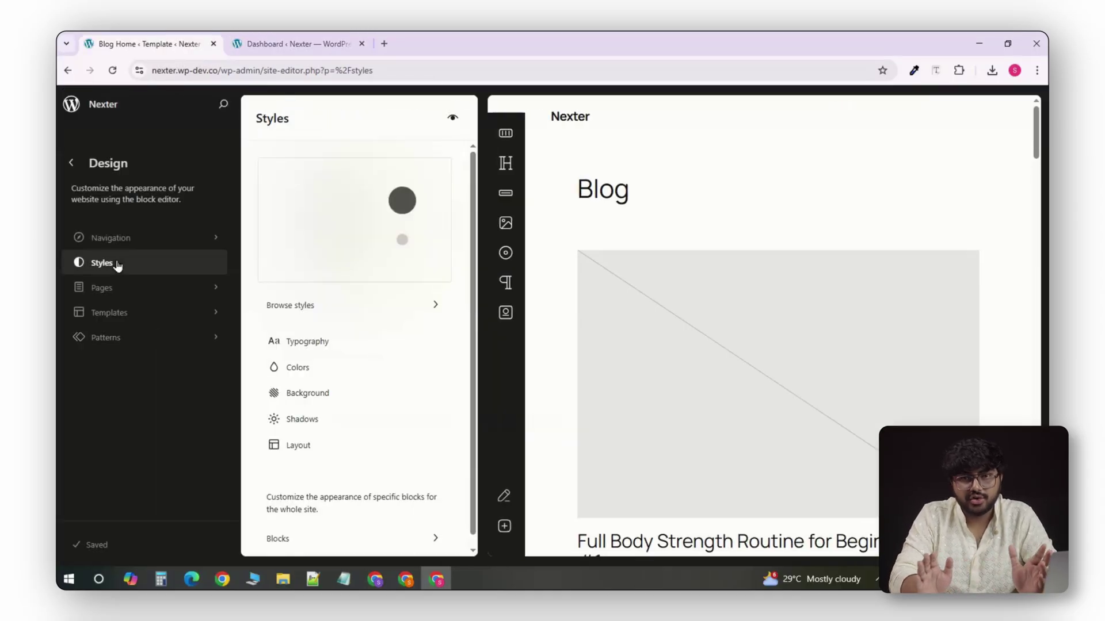
pyautogui.click(312, 350)
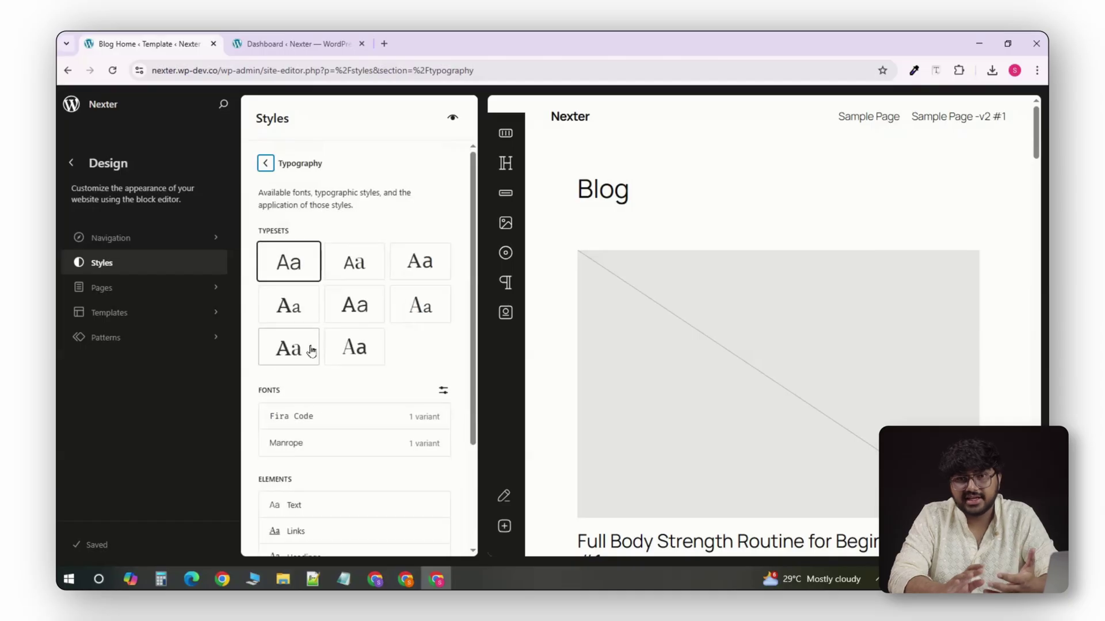
pyautogui.scroll(-2, 294, 518)
pyautogui.scroll(2, 299, 521)
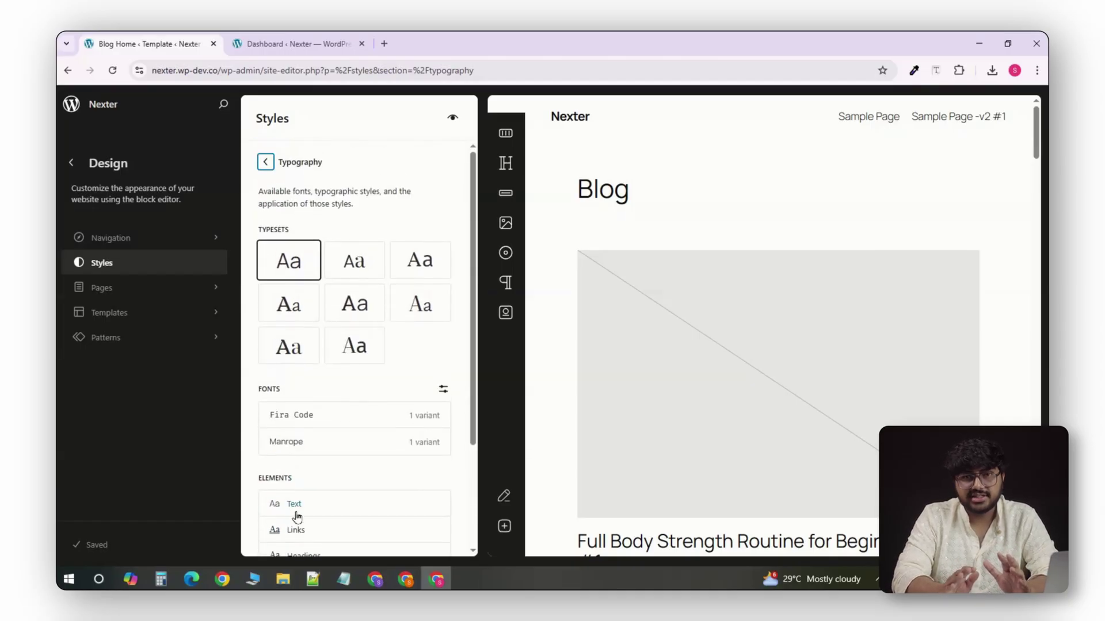
pyautogui.click(266, 164)
pyautogui.click(312, 370)
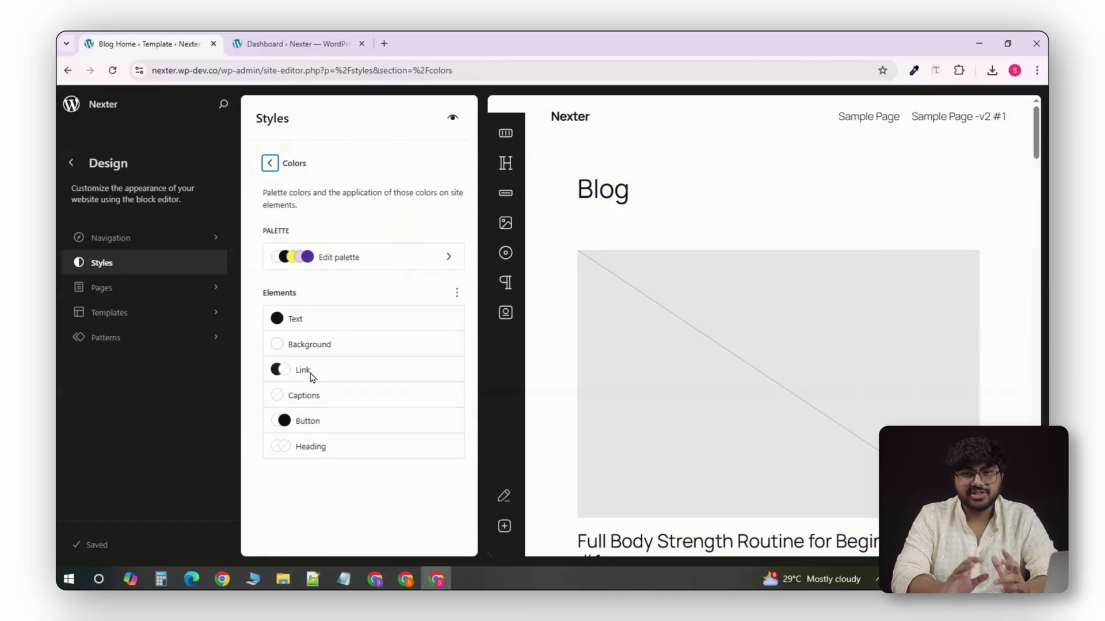
pyautogui.click(265, 164)
pyautogui.click(321, 453)
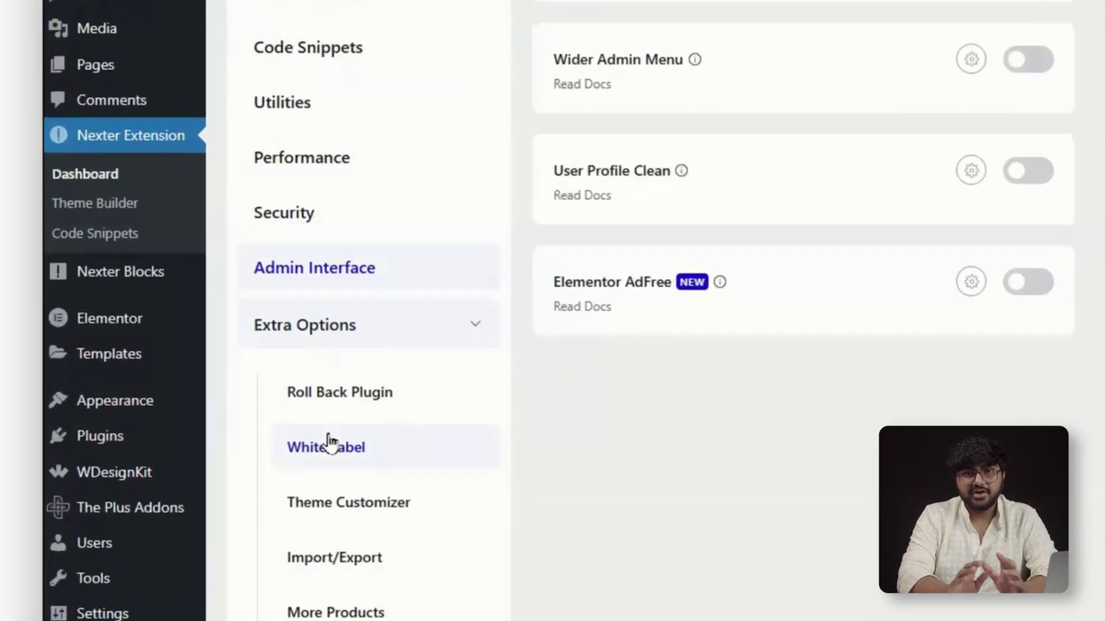
# Go to White Label and scroll through its branding fields behind the upgrade-to-Pro prompt
pyautogui.click(336, 460)
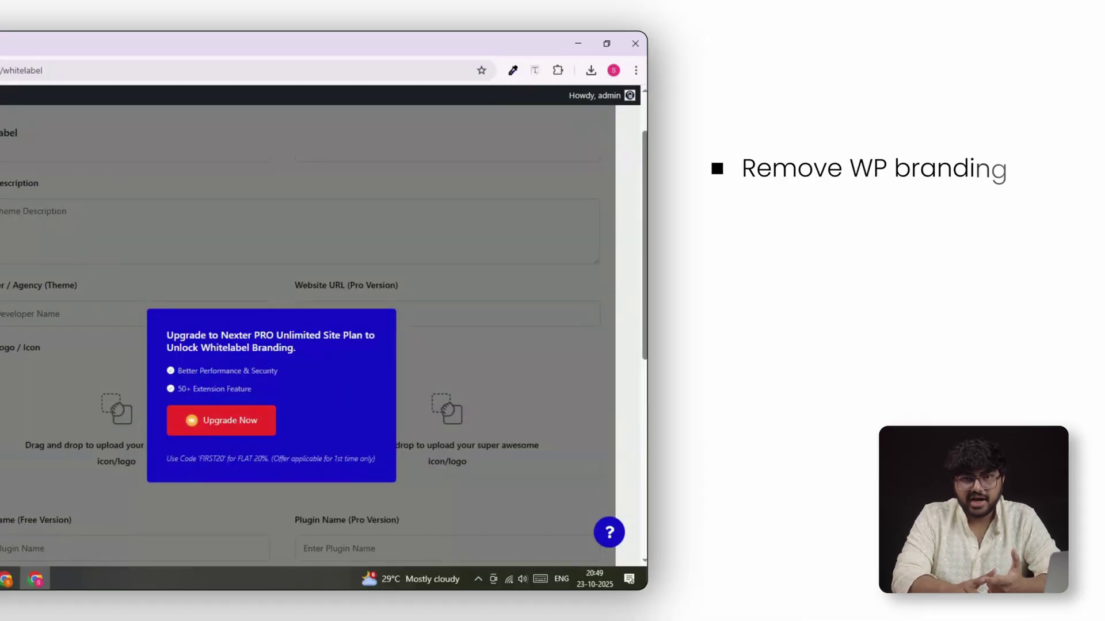
pyautogui.scroll(-3, 32, 256)
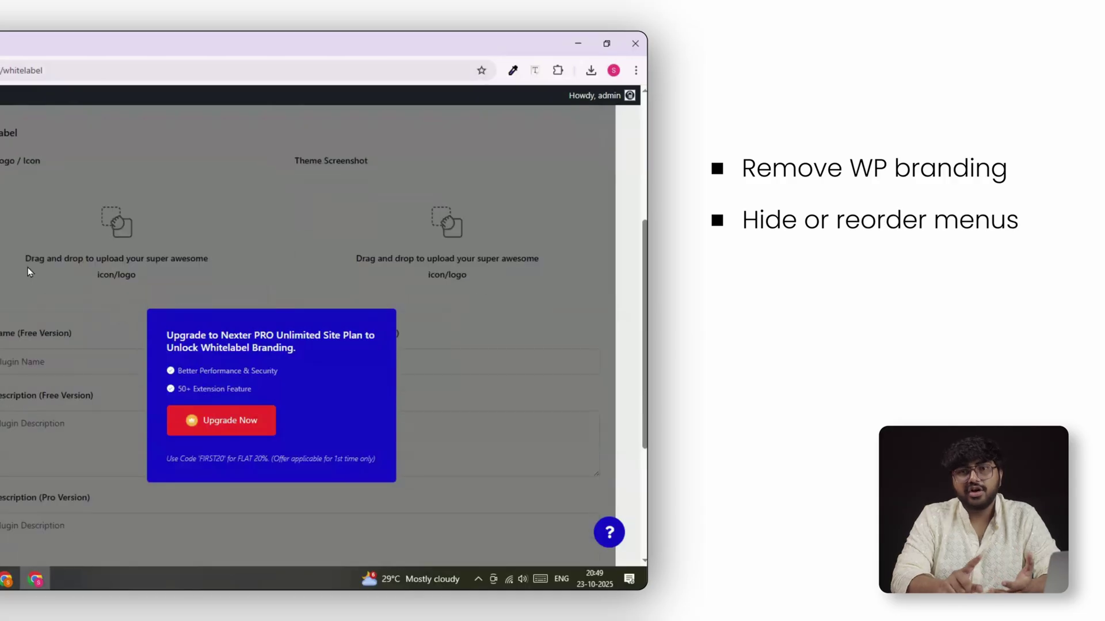
pyautogui.scroll(-3, 500, 275)
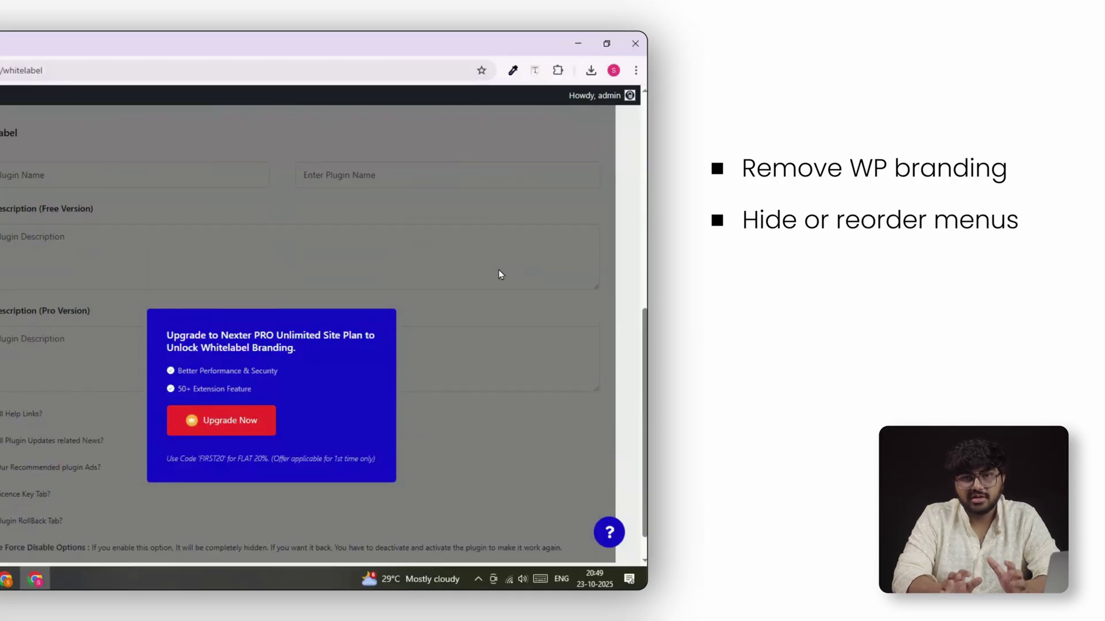
pyautogui.scroll(3, 500, 275)
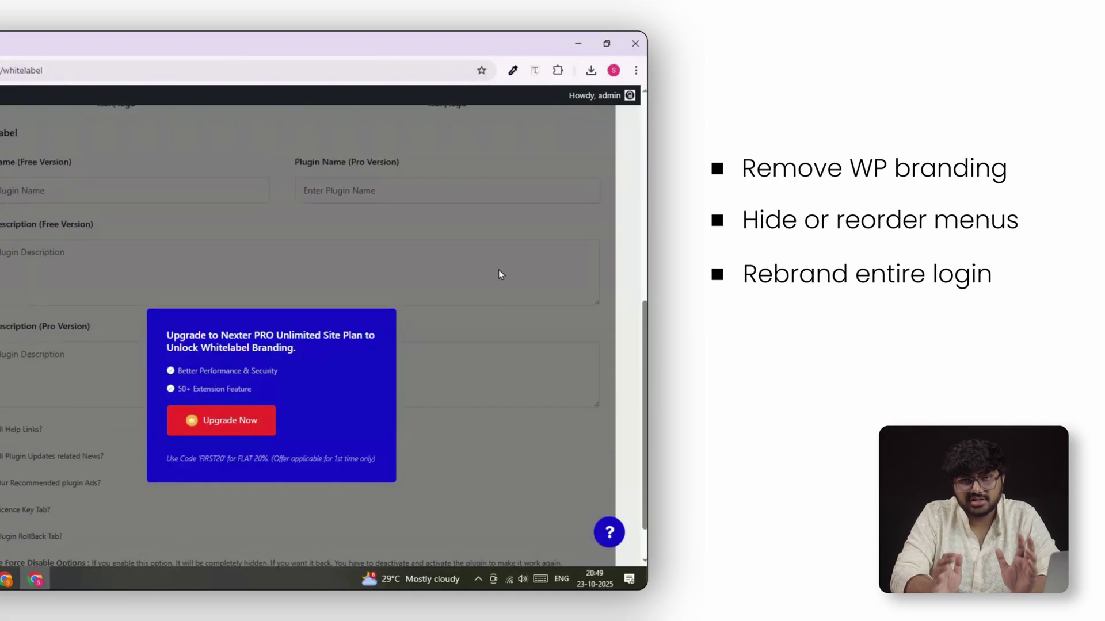
pyautogui.scroll(3, 500, 275)
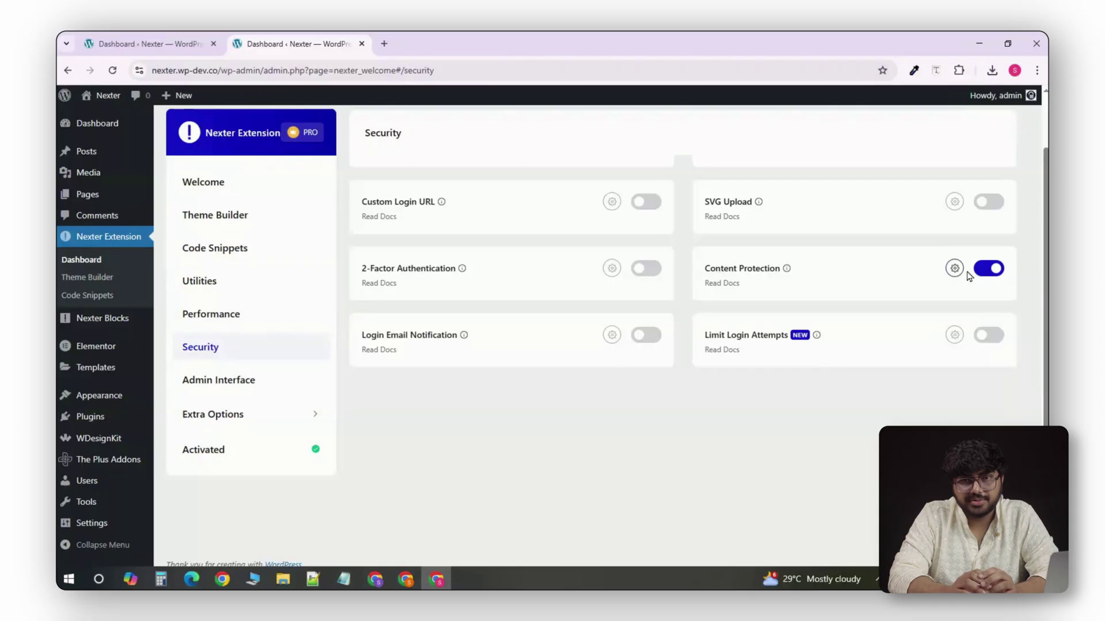
# In Content Protection, tick Subscriber, turn on Disable Drag/Drop, and review the remaining options
pyautogui.click(954, 269)
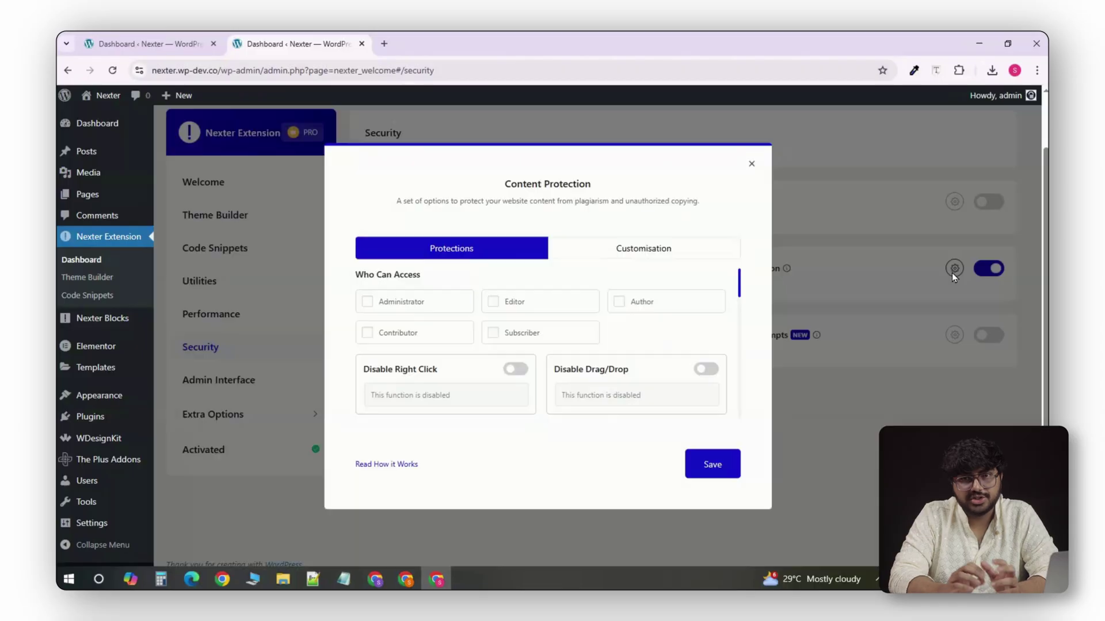
pyautogui.click(492, 333)
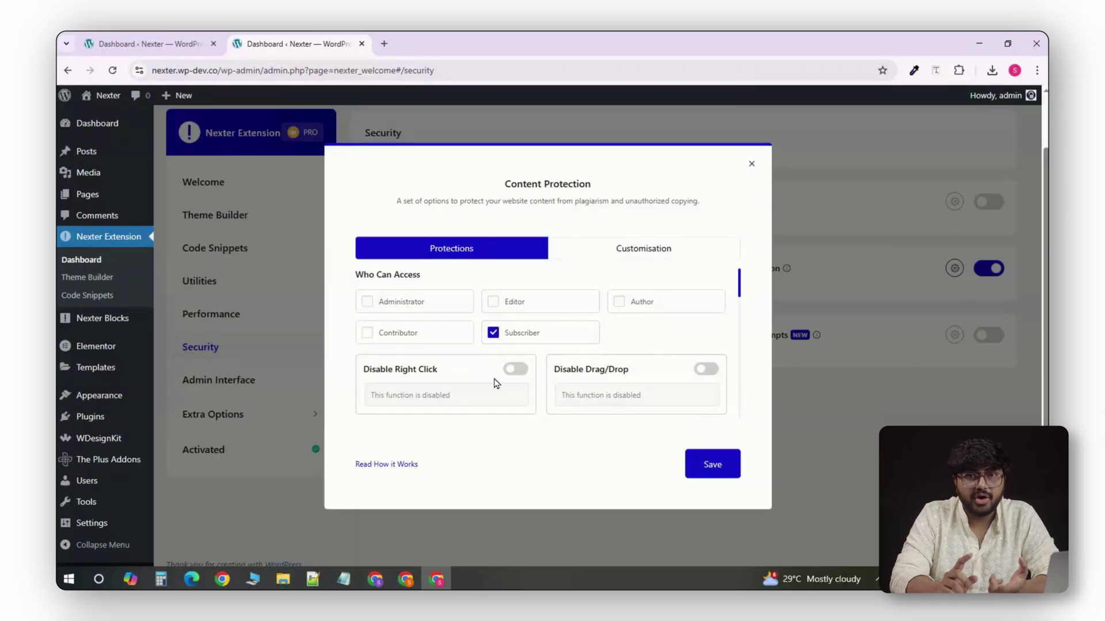
pyautogui.click(705, 370)
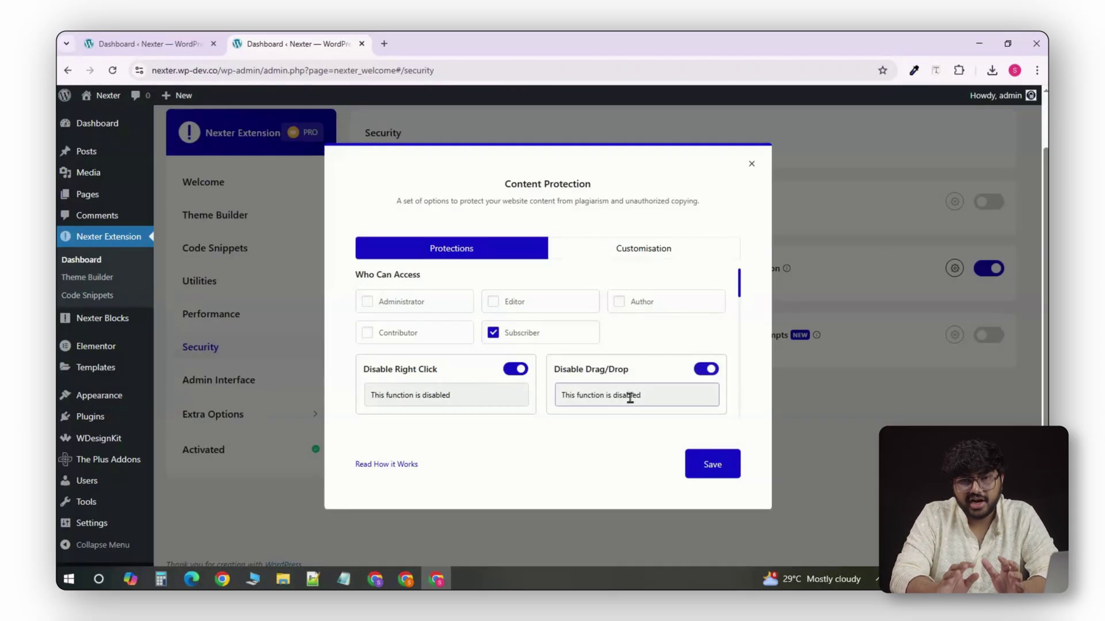
pyautogui.scroll(-1, 520, 420)
pyautogui.scroll(-1, 518, 420)
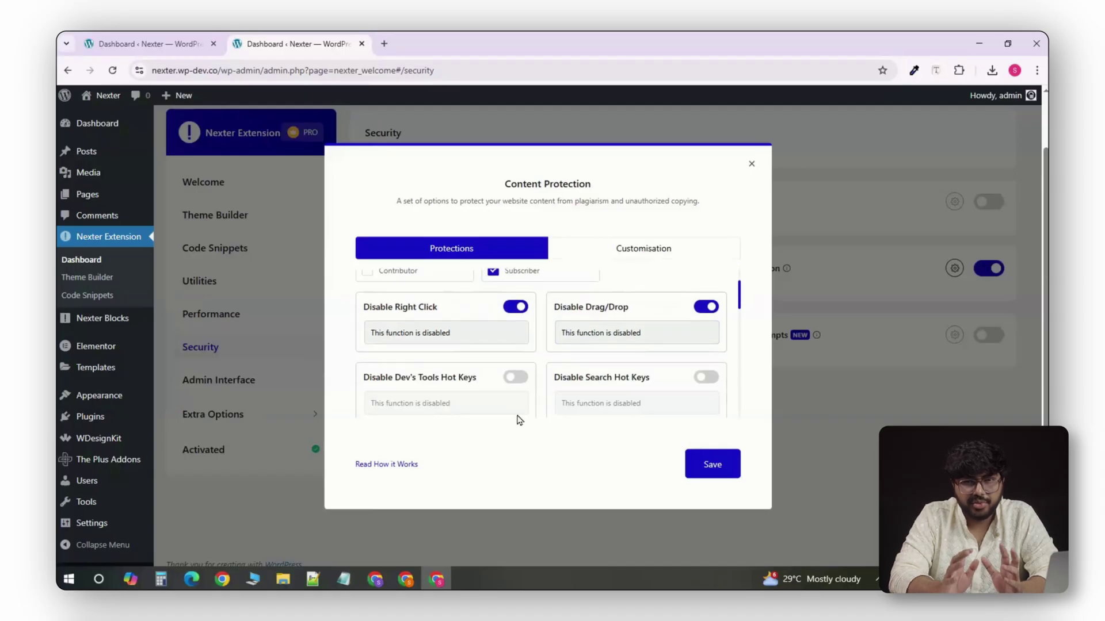
pyautogui.scroll(-1, 518, 420)
pyautogui.scroll(-1, 558, 371)
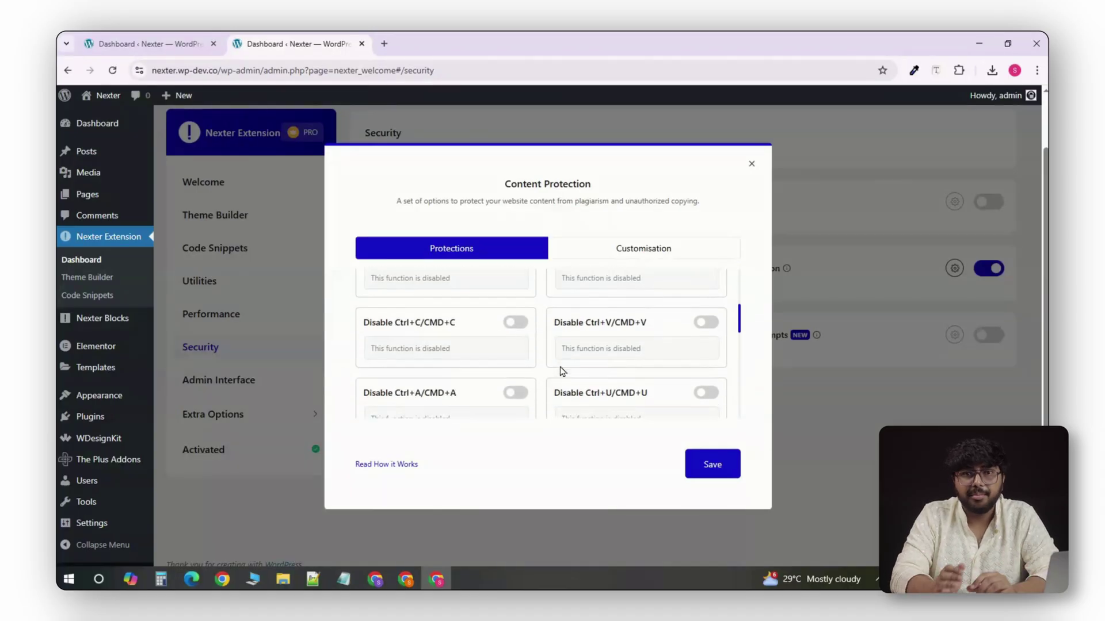
pyautogui.scroll(-2, 555, 372)
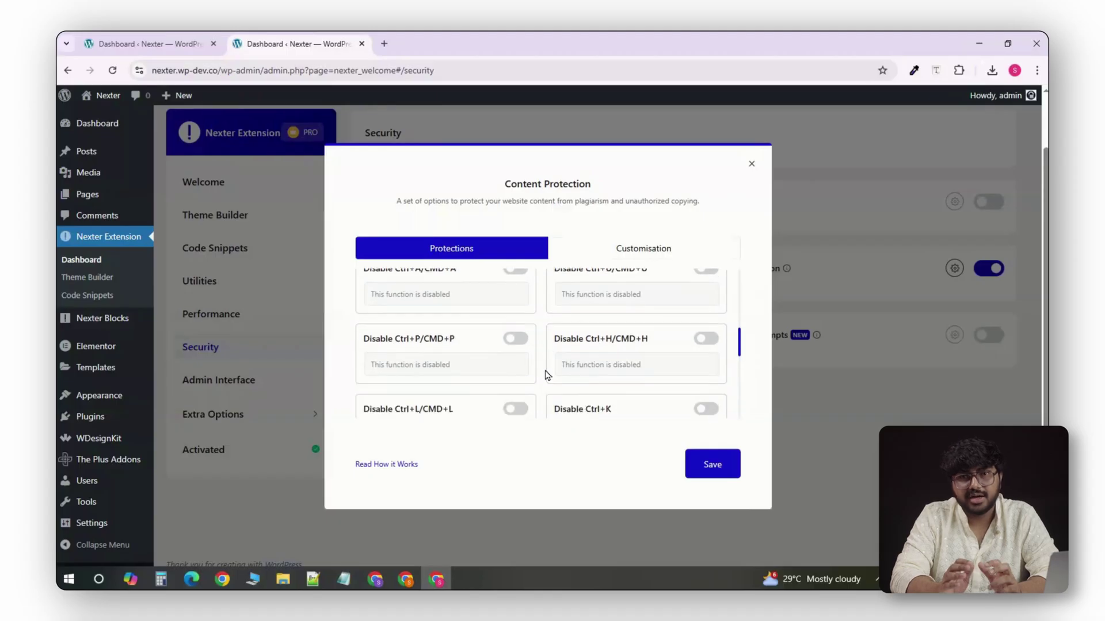